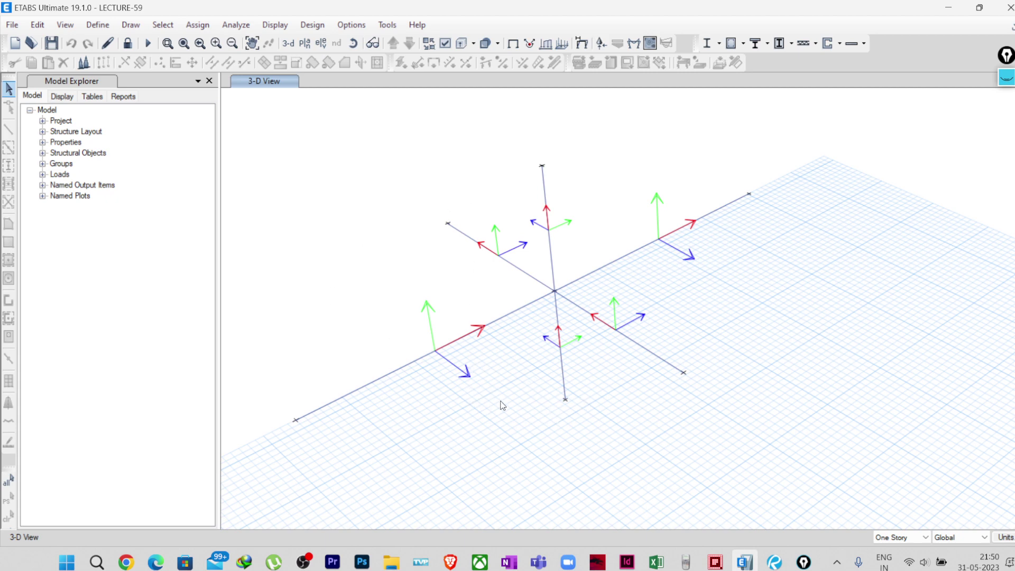
Step: Select the column segments at the joint, then deselect the upper column segment
scroll(570, 372, up, 3)
scroll(570, 372, down, 5)
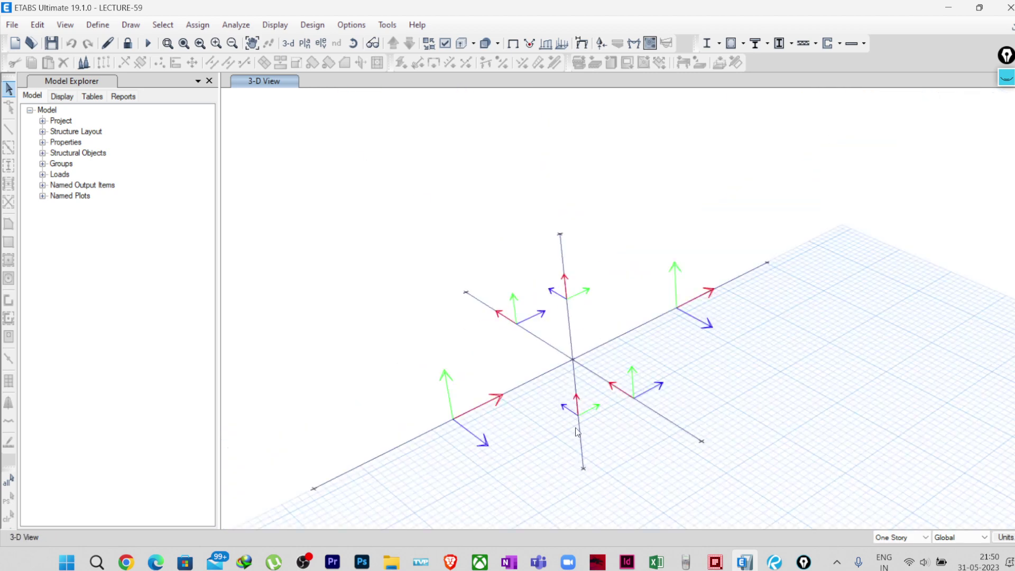
click(570, 341)
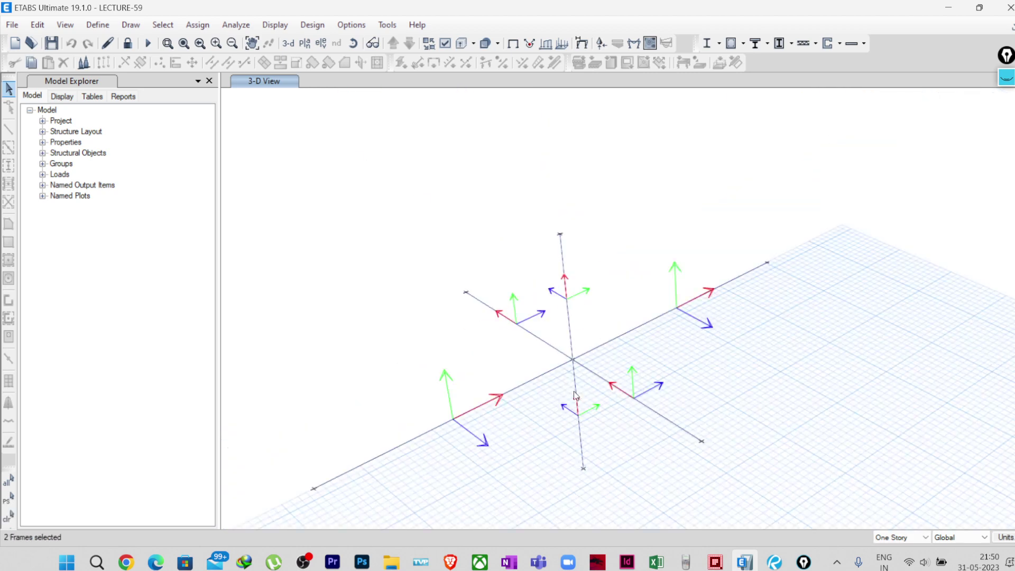
click(583, 435)
click(570, 330)
Step: Clear the frame selection, bring the joint closer, and enable the annotation pen (Ctrl+Shift+P)
middle_drag(718, 343, 749, 293)
click(611, 388)
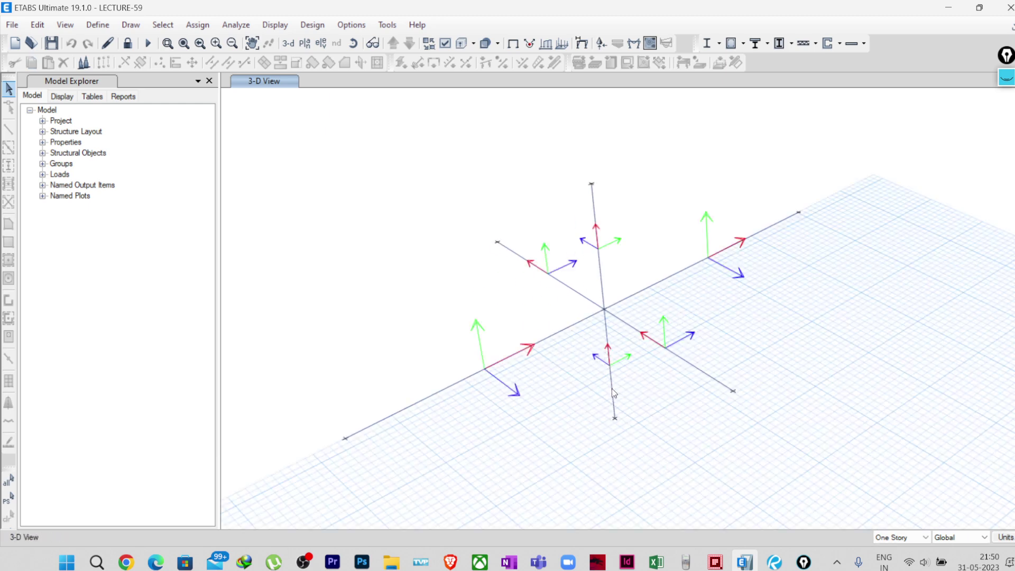
scroll(611, 388, up, 3)
key(ctrl+shift+p)
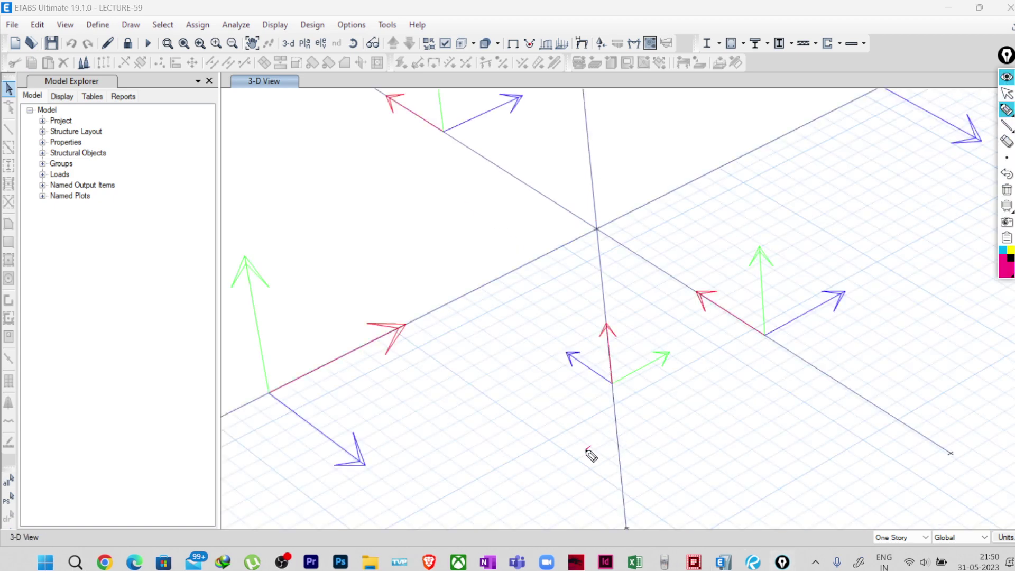
mouse_move(589, 452)
mouse_down()
mouse_move(621, 474)
mouse_move(678, 418)
mouse_move(647, 399)
mouse_move(681, 413)
mouse_move(664, 455)
mouse_move(698, 472)
mouse_up()
drag(697, 459, 699, 485)
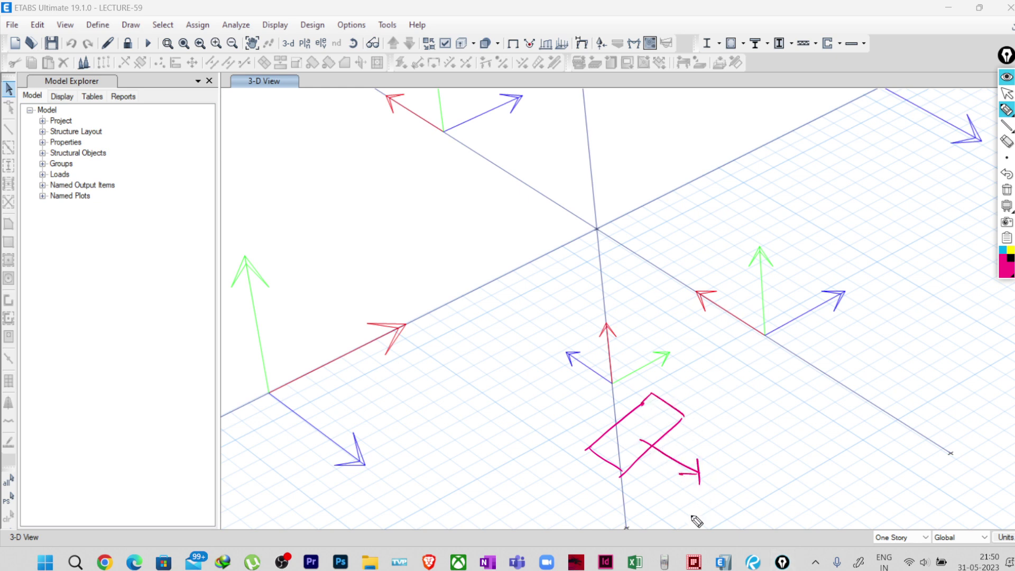
right_click(614, 468)
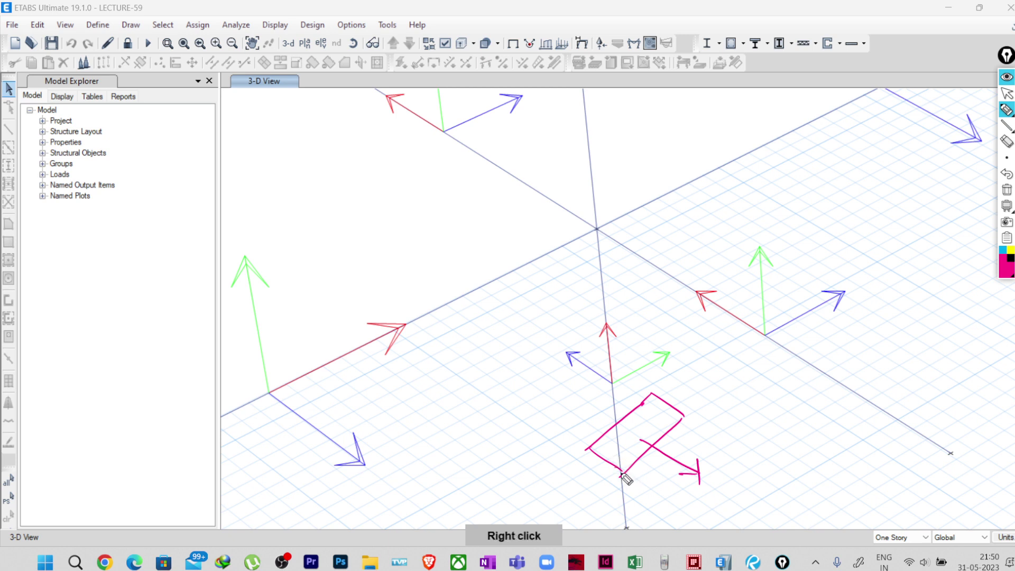
drag(623, 474, 591, 452)
drag(688, 412, 657, 401)
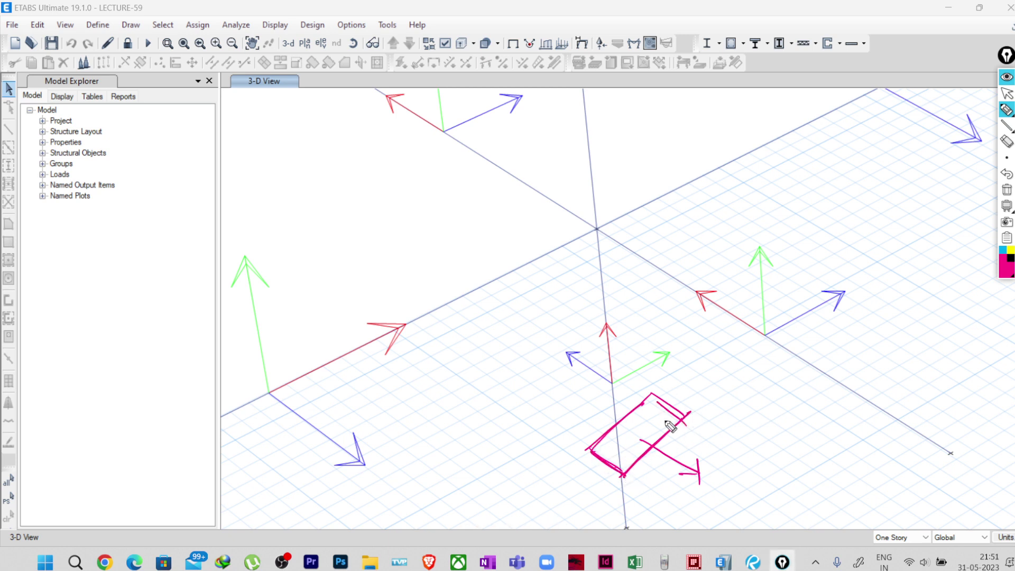
drag(657, 486, 712, 446)
mouse_move(1006, 209)
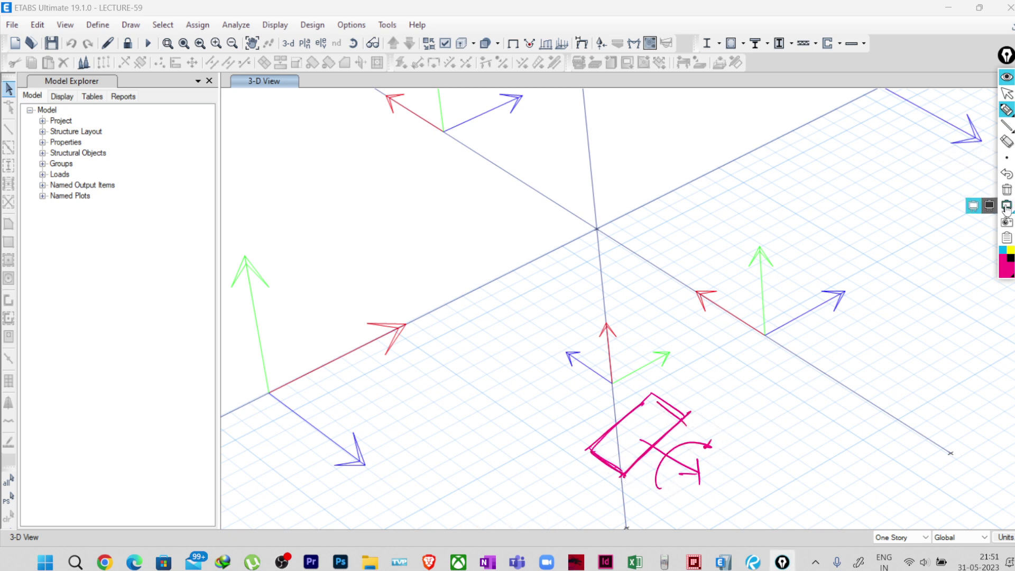
click(1005, 191)
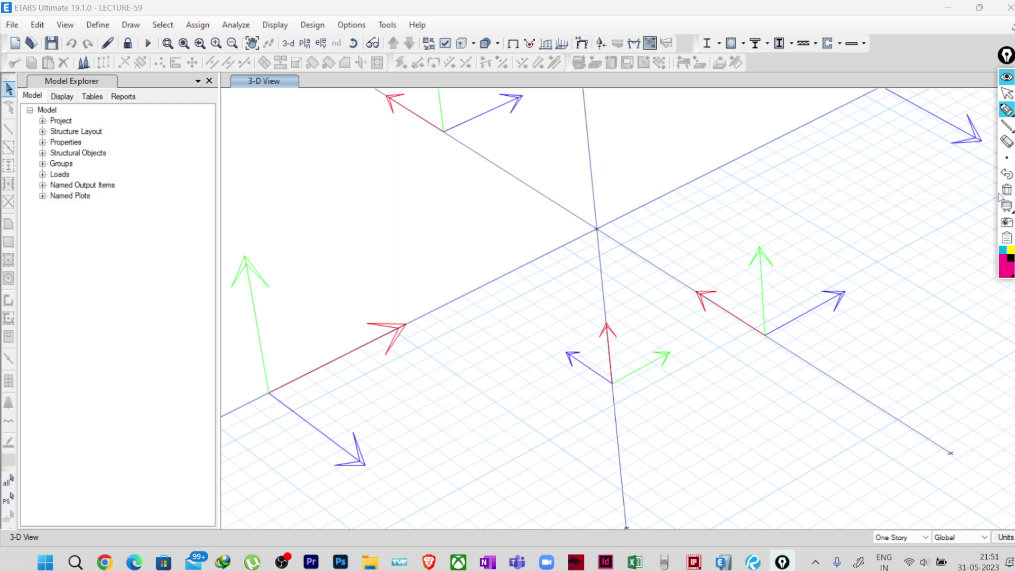
click(1006, 94)
Step: Preview the frames as extruded solid members, then return to plain line-frame display
scroll(556, 328, down, 3)
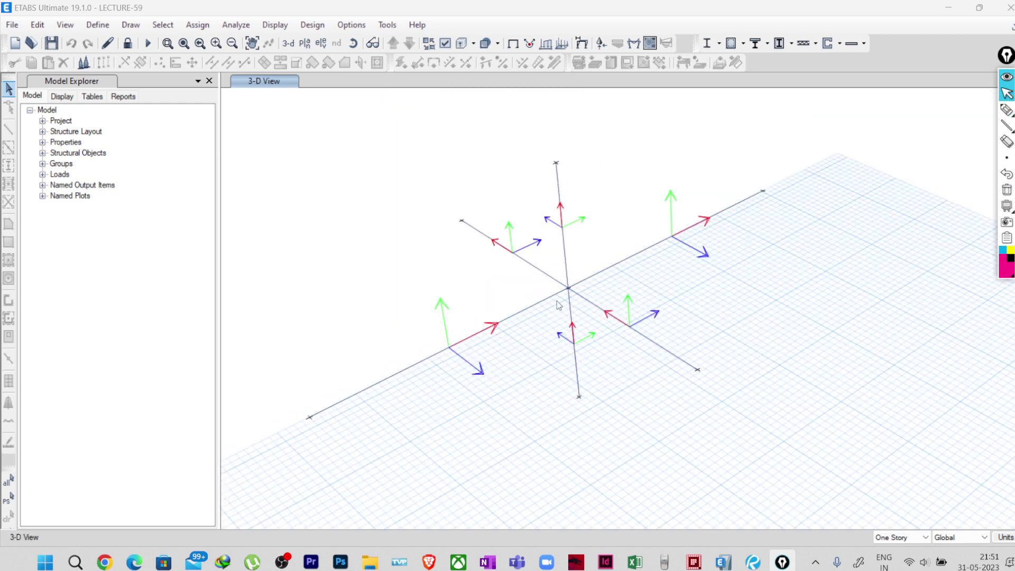
click(460, 44)
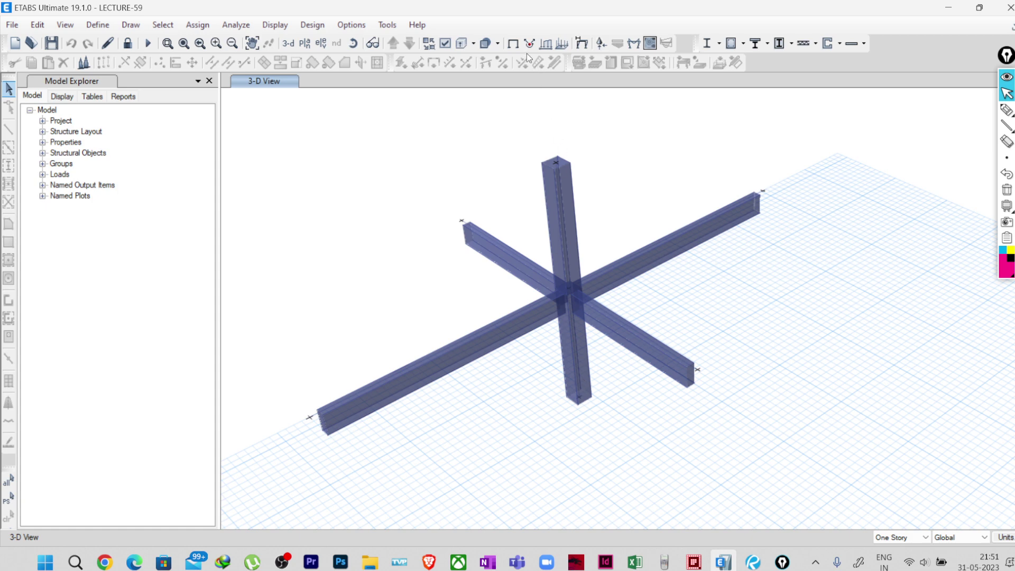
click(513, 43)
Step: Zoom out to show the whole joint model and pick the annotation pen again
scroll(557, 353, up, 3)
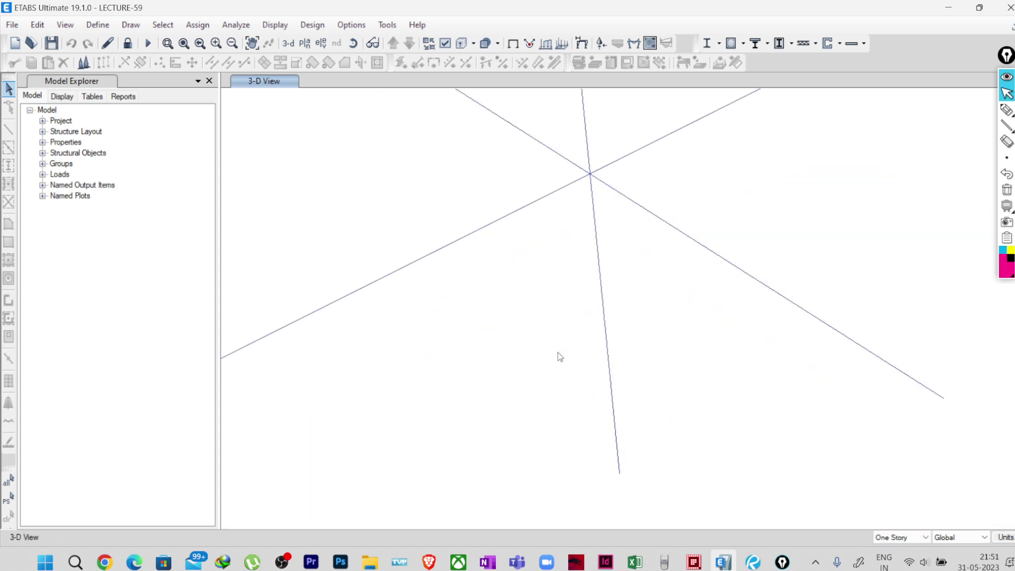
scroll(595, 344, down, 3)
scroll(576, 349, down, 1)
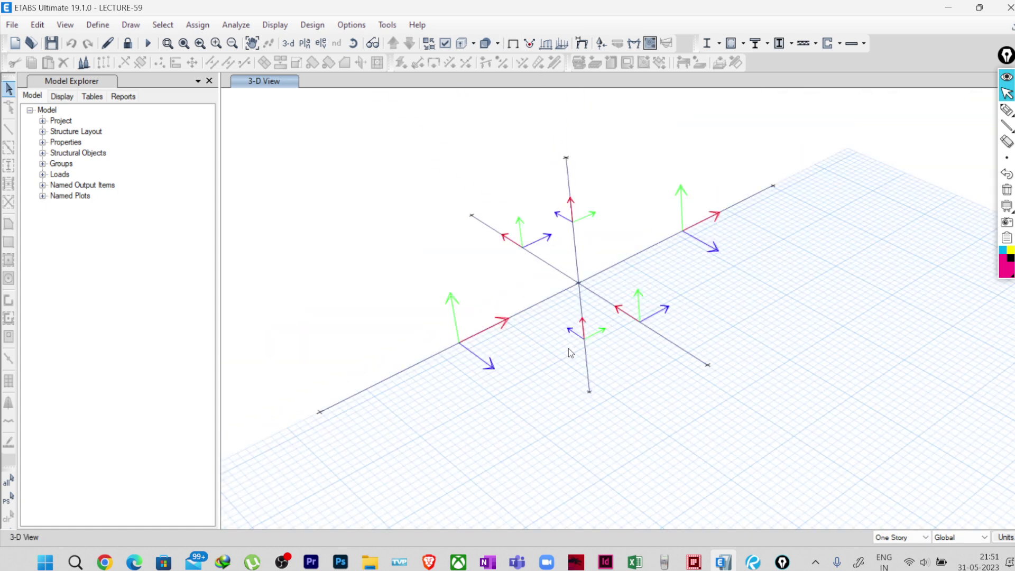
click(1007, 109)
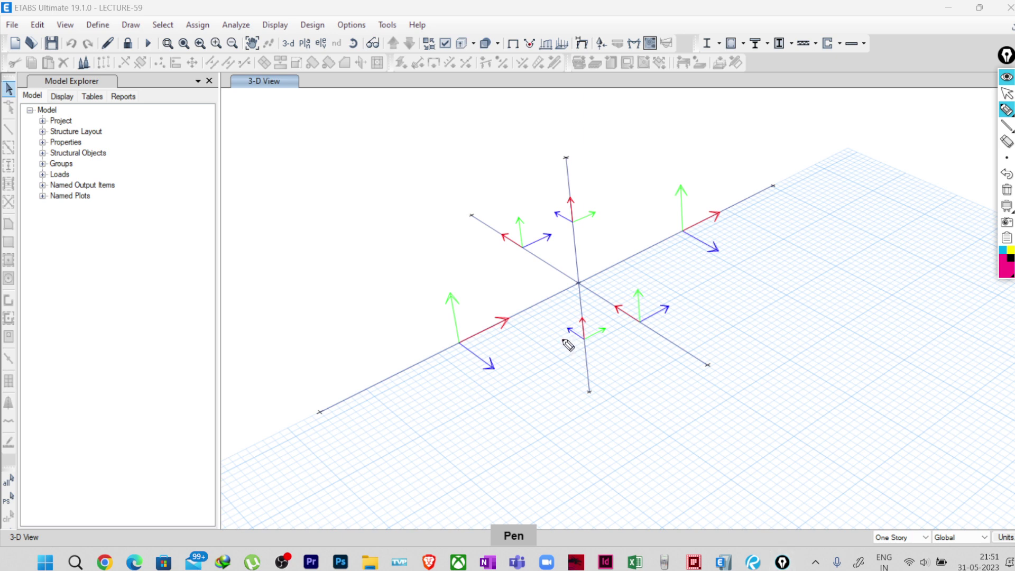
Step: Sketch two curved moment arrows at the column joint, then clear the annotations
mouse_move(564, 341)
mouse_down()
mouse_move(571, 320)
mouse_move(580, 324)
mouse_up()
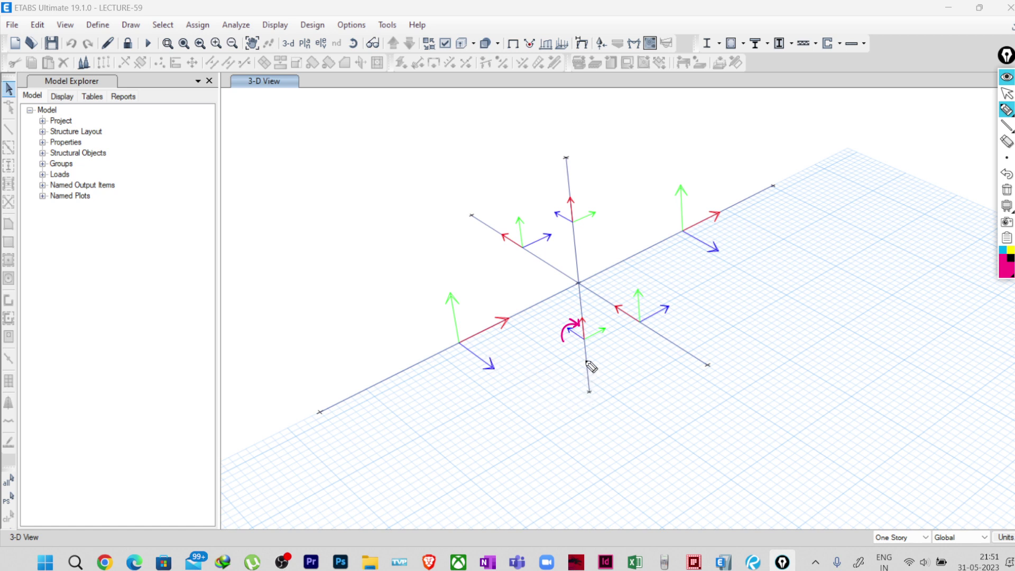
drag(608, 341, 593, 324)
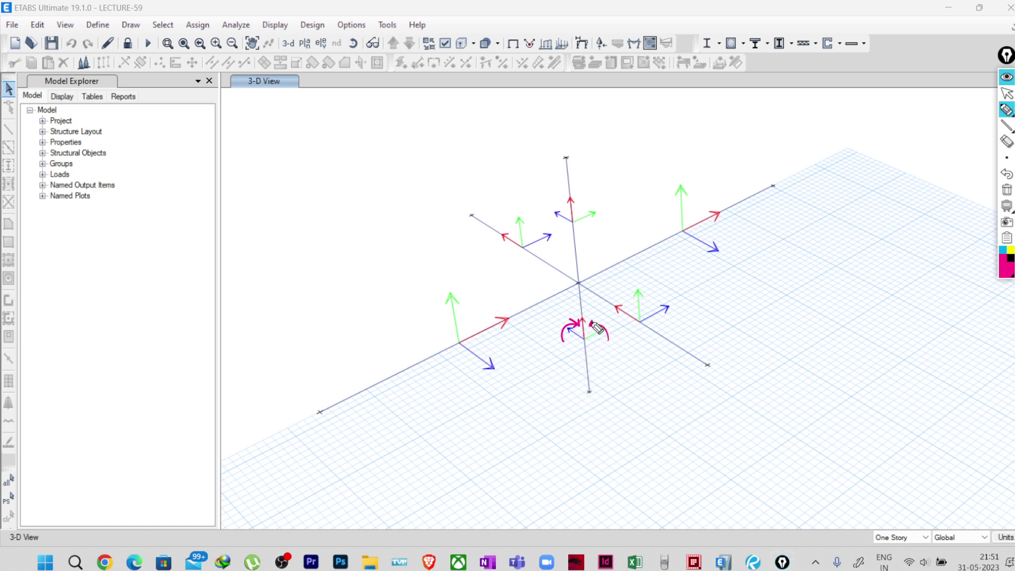
click(1006, 190)
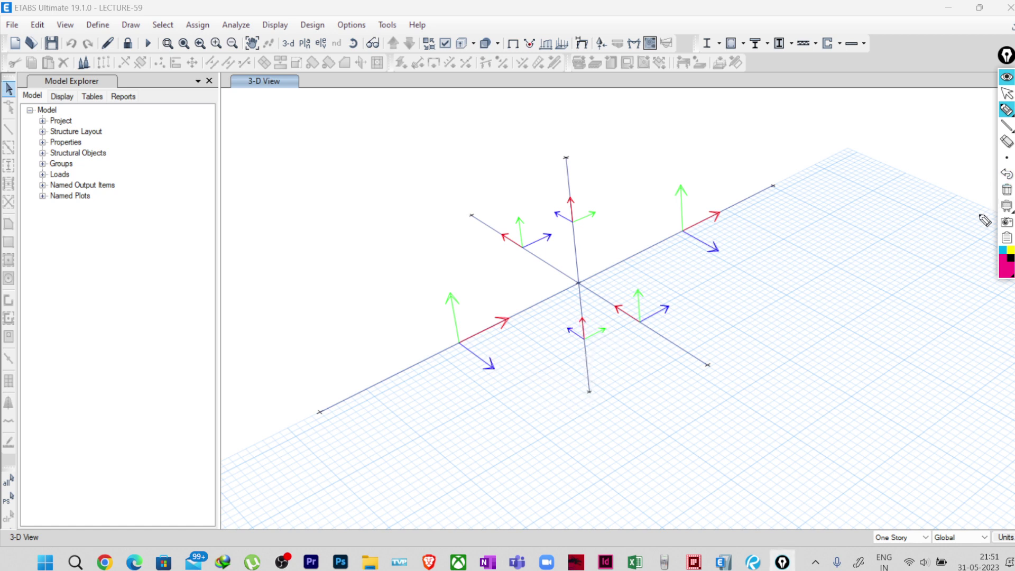
click(1007, 93)
Step: Shift the 3-D frame further left and narrow the Model Explorer panel
scroll(571, 365, up, 2)
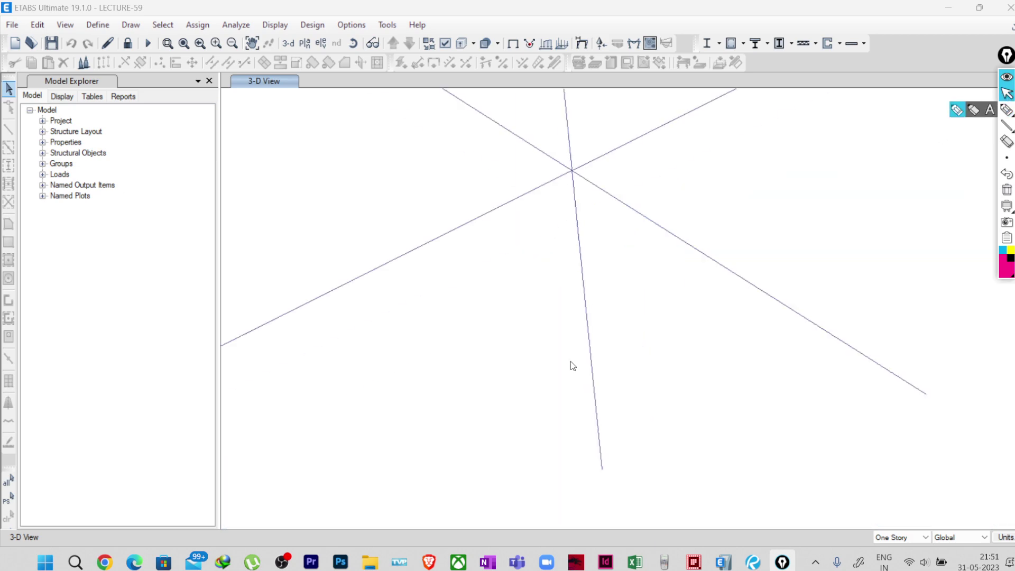
scroll(588, 394, down, 2)
middle_drag(588, 394, 459, 320)
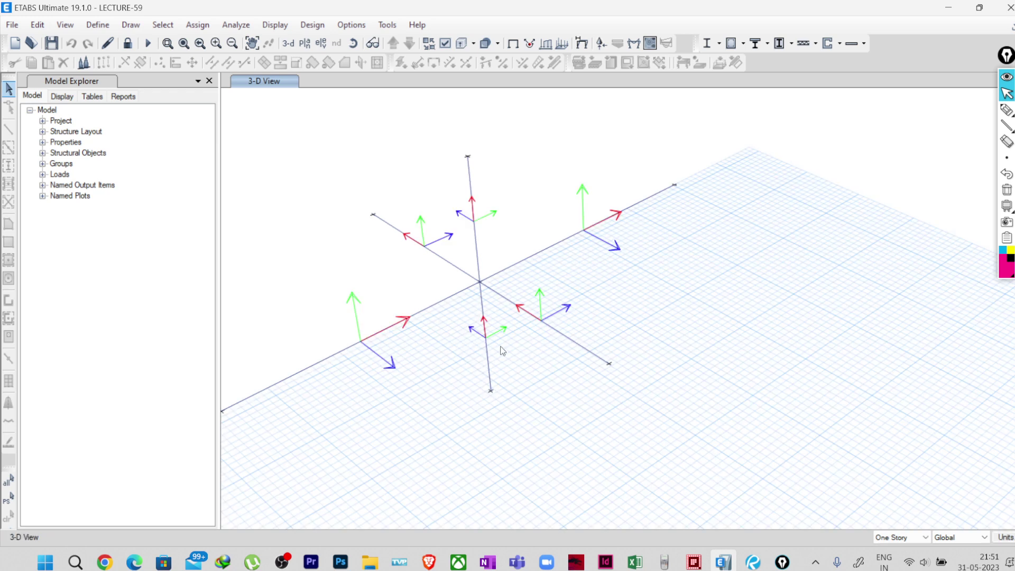
middle_drag(467, 338, 424, 354)
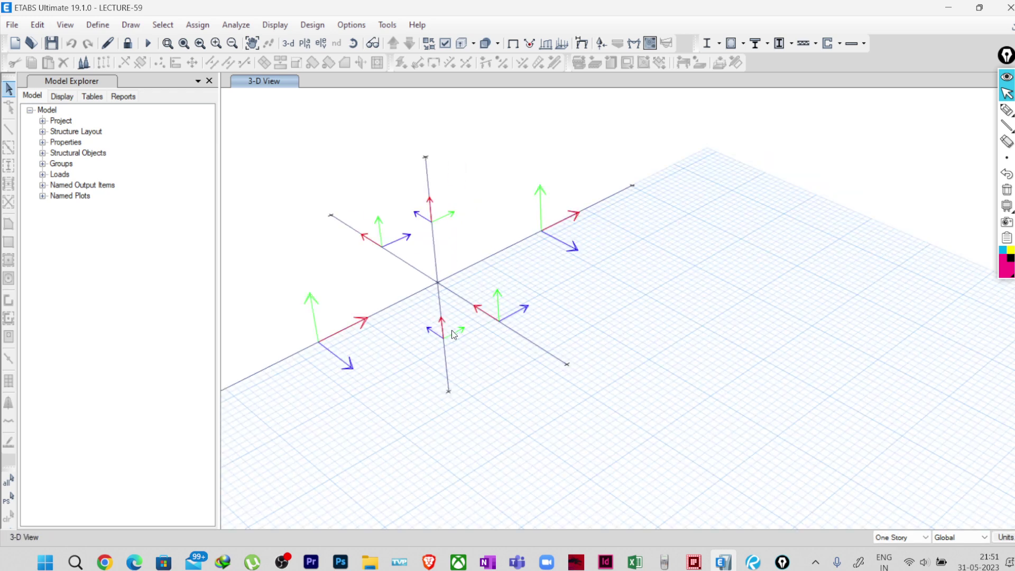
drag(219, 236, 90, 236)
scroll(517, 249, up, 5)
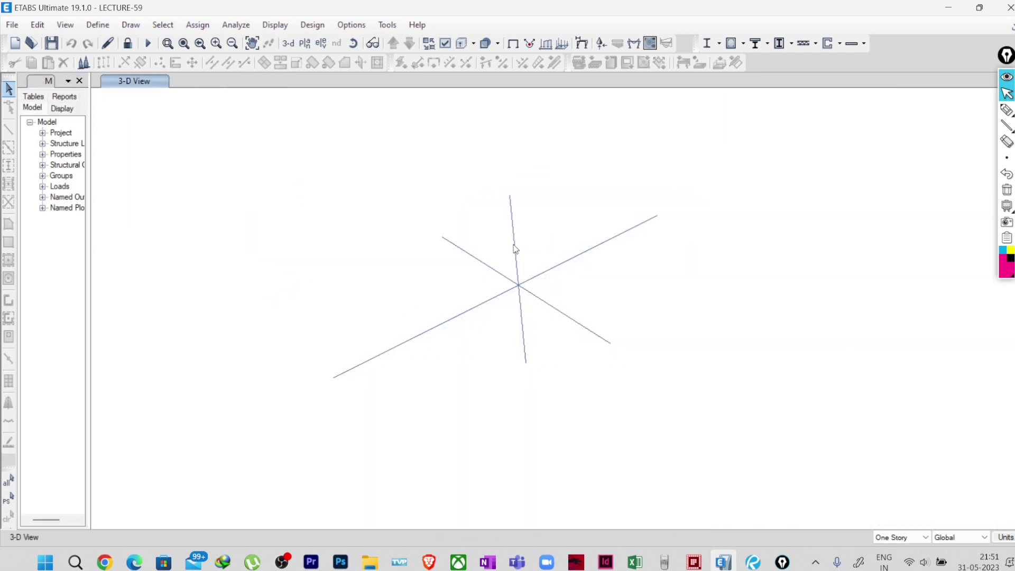
scroll(529, 336, down, 4)
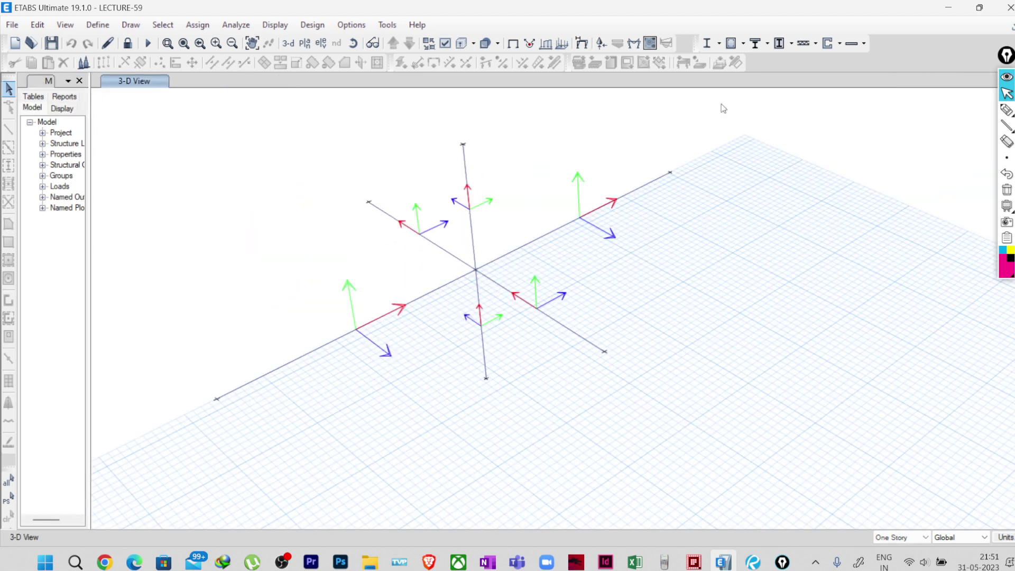
Step: Show IS 456:2000 Longitudinal Reinforcing design output for the joint frames in the 3-D view
click(744, 43)
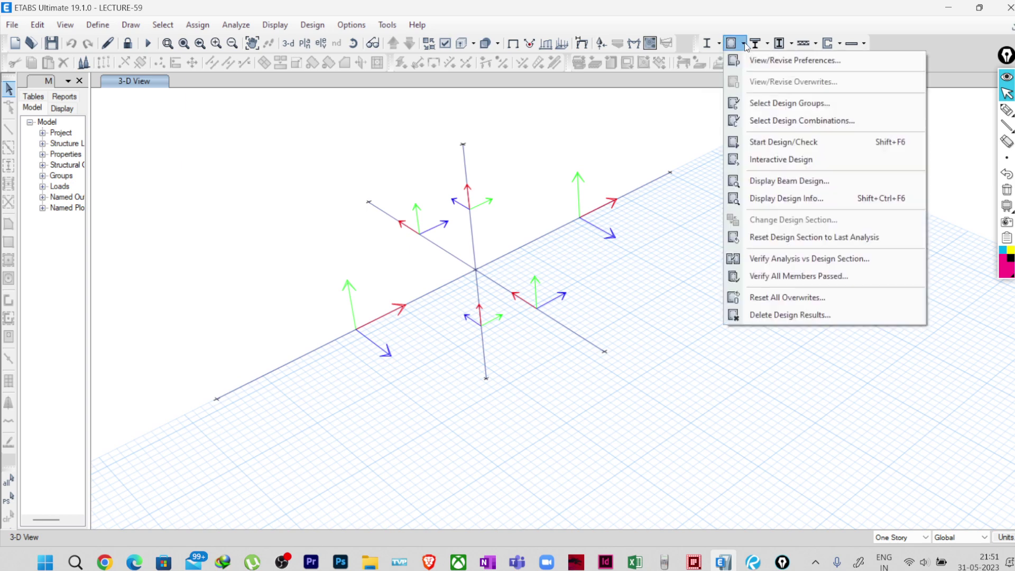
click(788, 199)
click(581, 333)
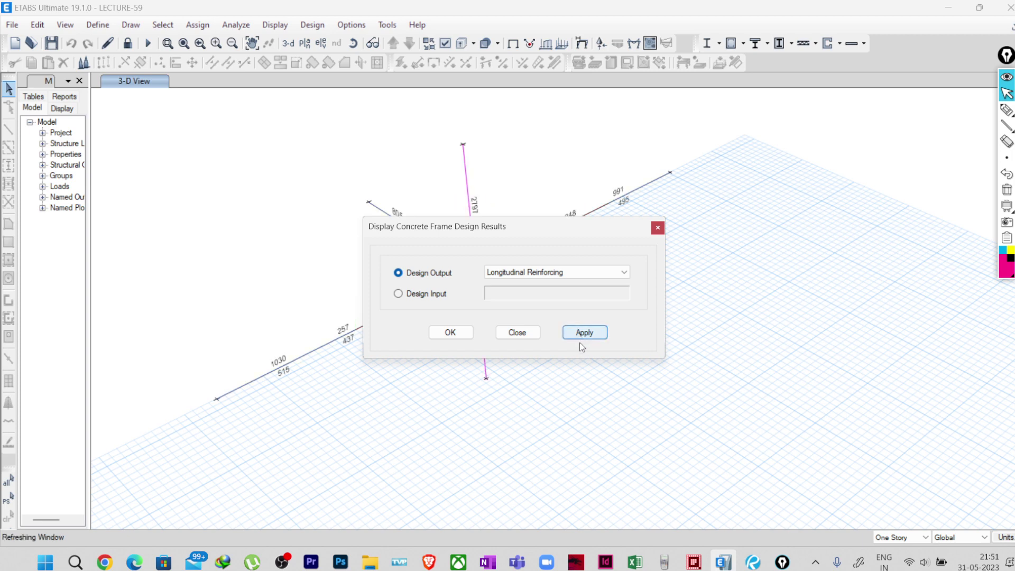
click(523, 334)
scroll(465, 297, up, 5)
scroll(466, 297, down, 4)
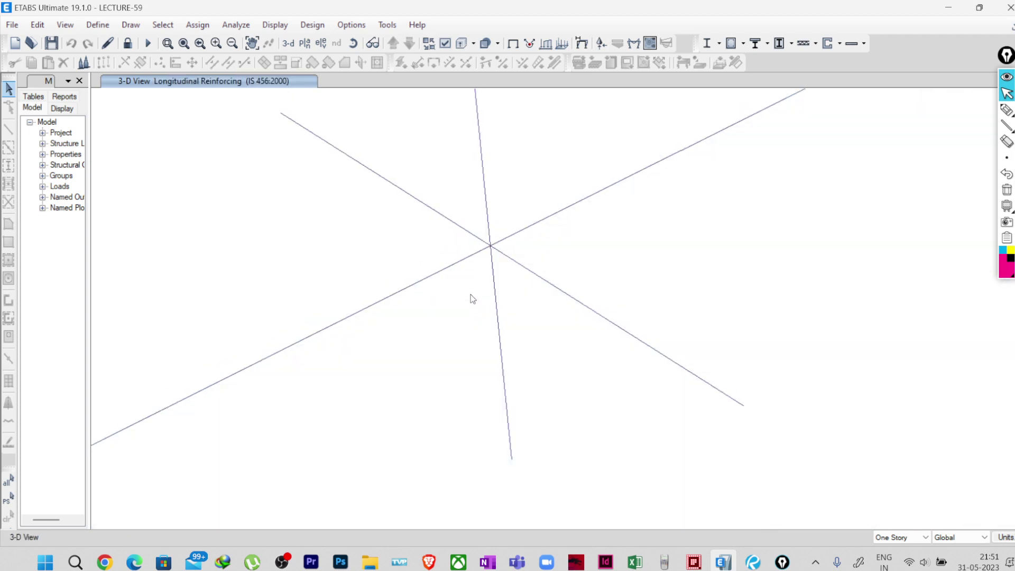
Step: Open column C7's design information, move it right, and pick combo 2008 at station 2.5000
right_click(485, 322)
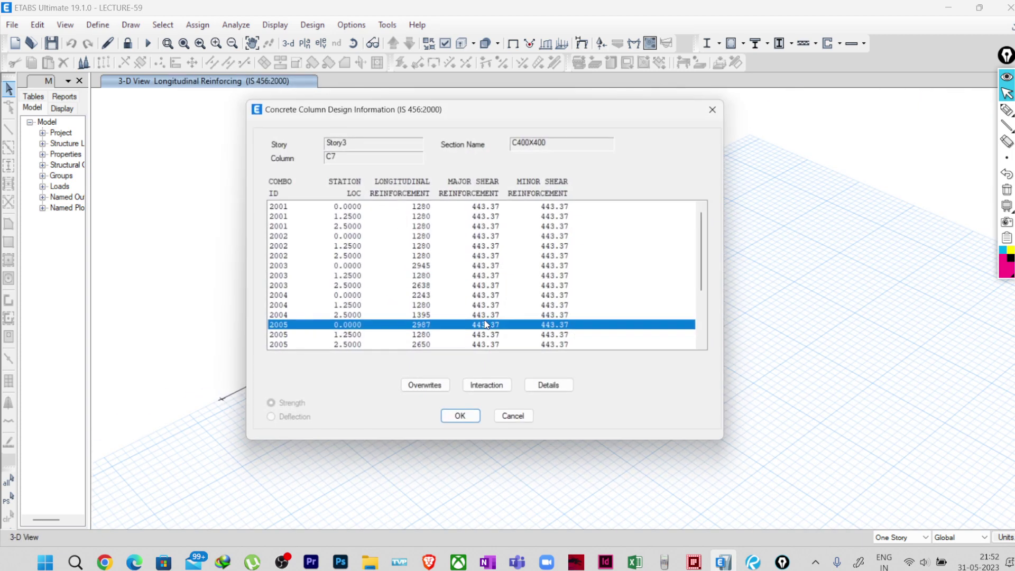
scroll(492, 288, down, 3)
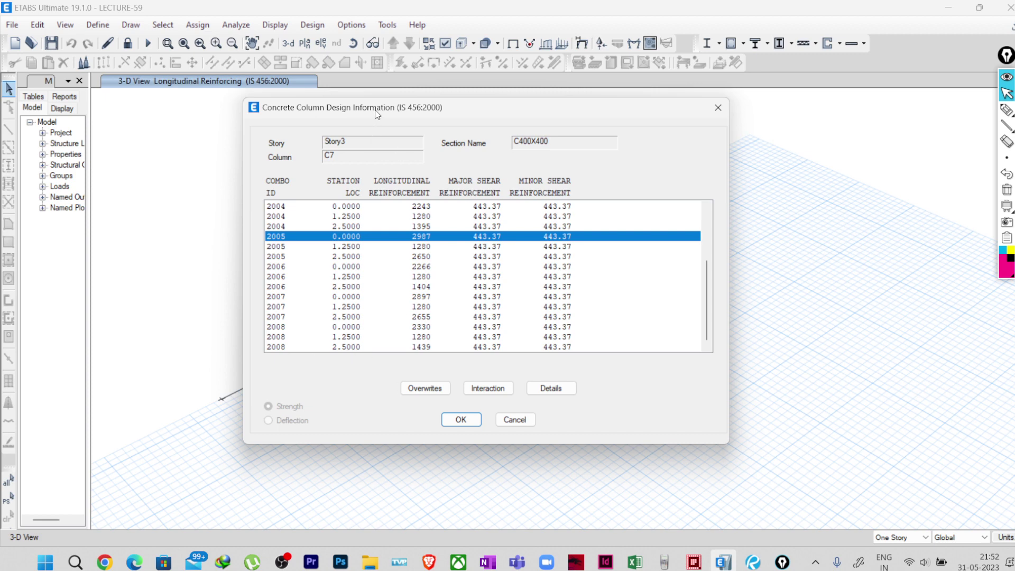
drag(376, 113, 682, 103)
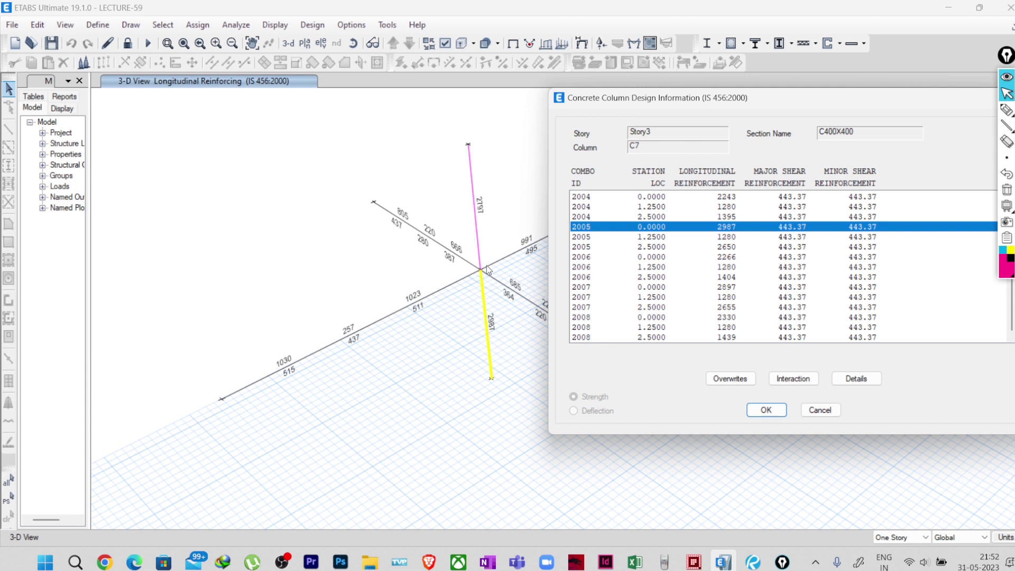
click(663, 337)
Step: Read C7's Joint Shear Details report down to the 800 kN joint shear capacity table
click(864, 379)
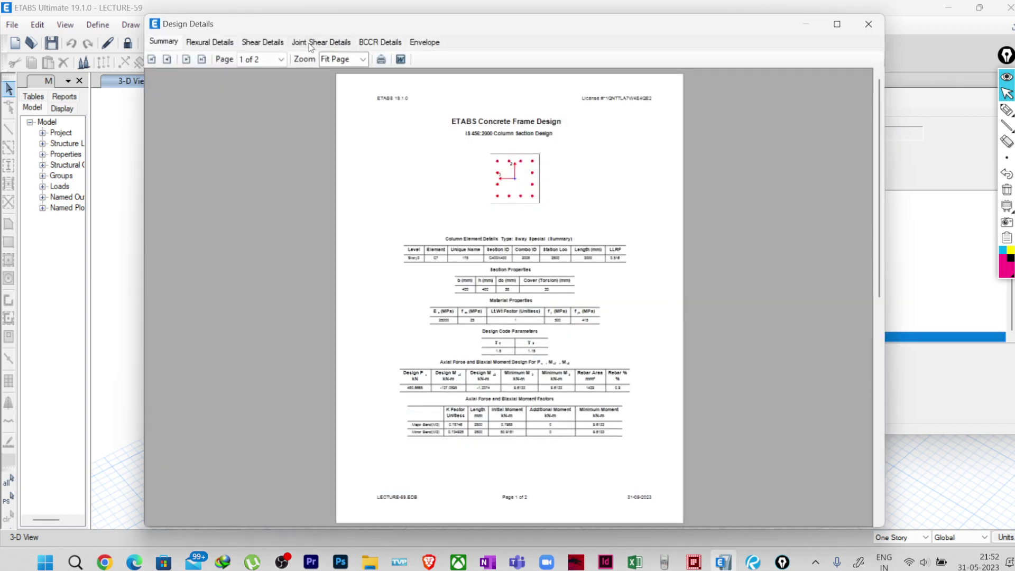
click(310, 46)
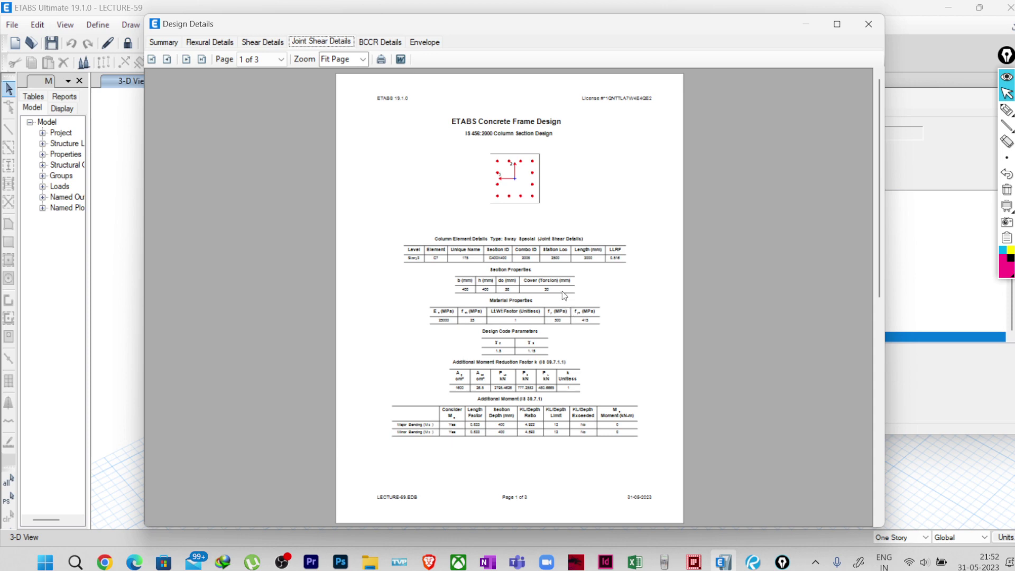
ctrl+scroll(568, 296, up, 1)
ctrl+scroll(569, 289, up, 1)
scroll(571, 285, down, 10)
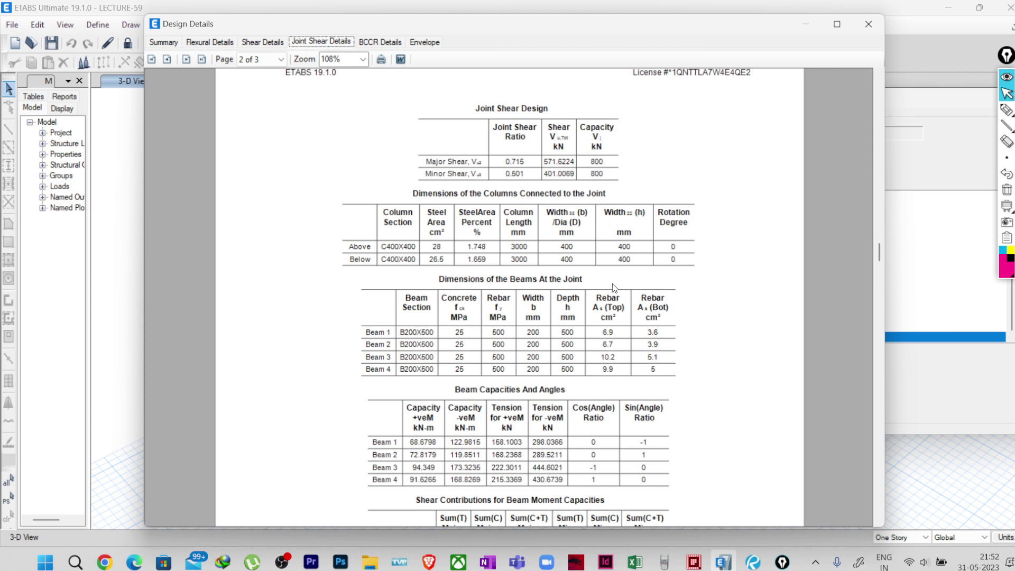
scroll(613, 288, down, 15)
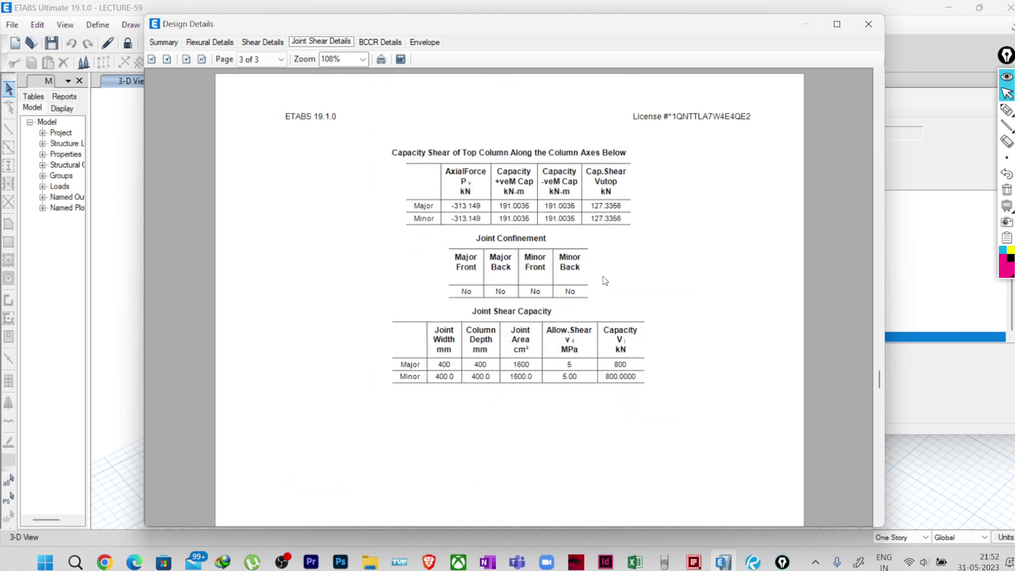